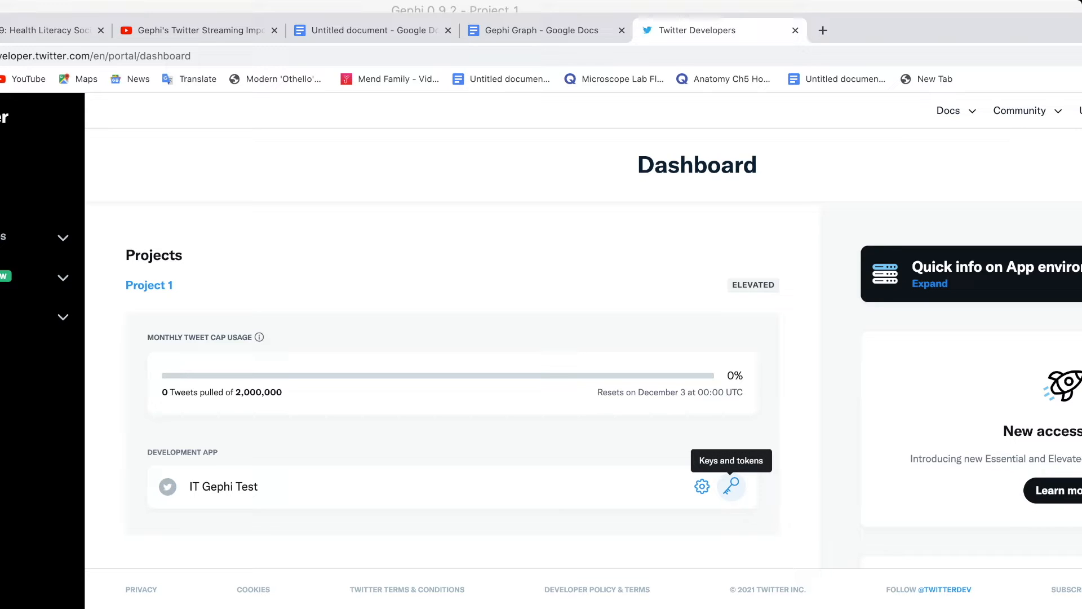
Open the keys and tokens of the IT Gephi Test development app and review its consumer keys and authentication tokens
click(731, 486)
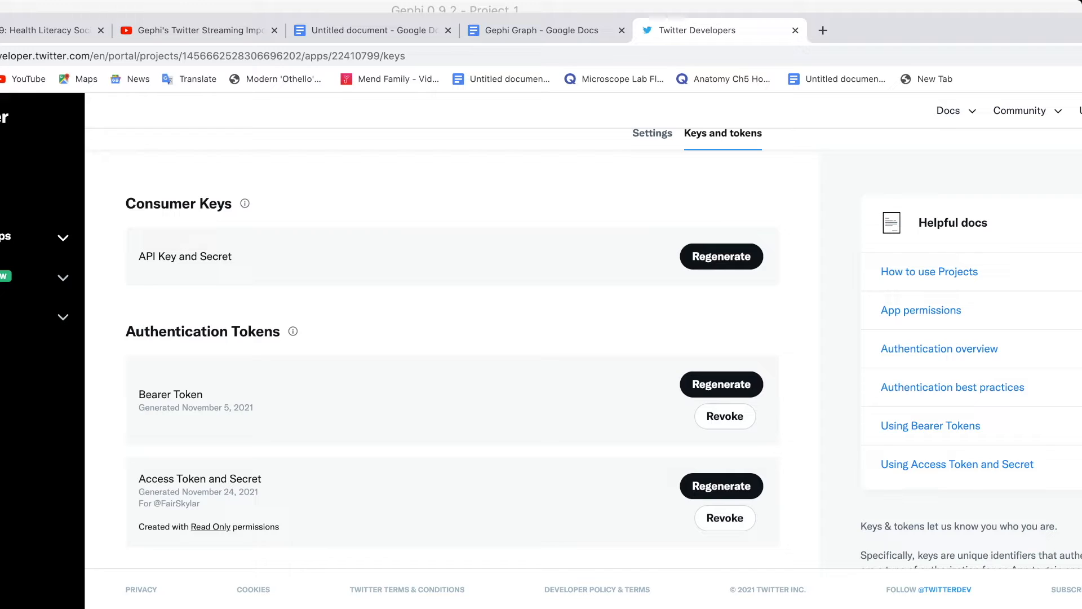
scroll(604, 344, down, 3)
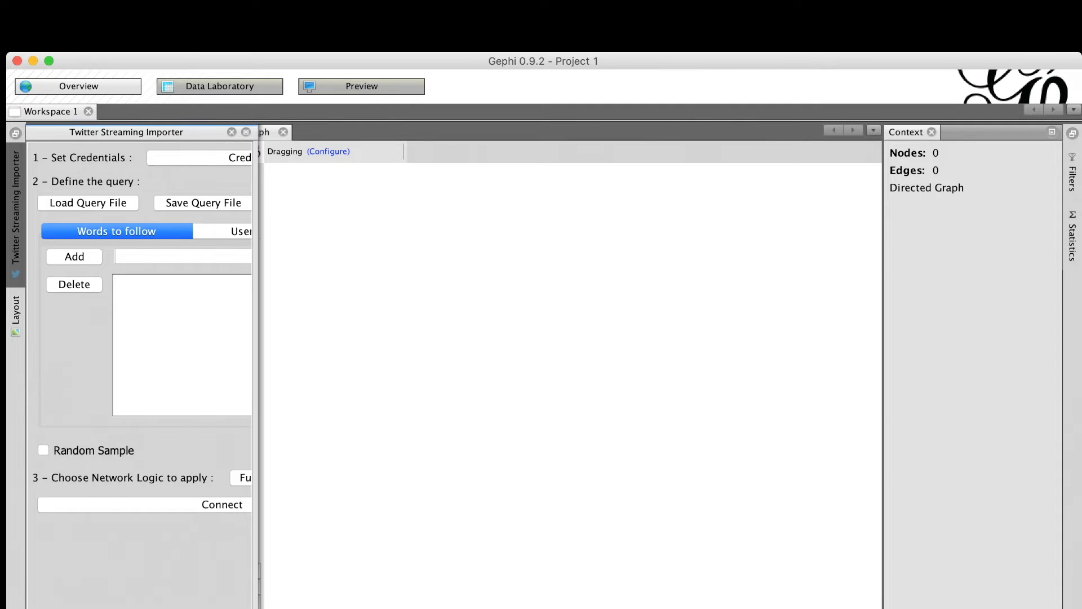
Switch to Gephi and open the Twitter Streaming Importer
key(super+Tab)
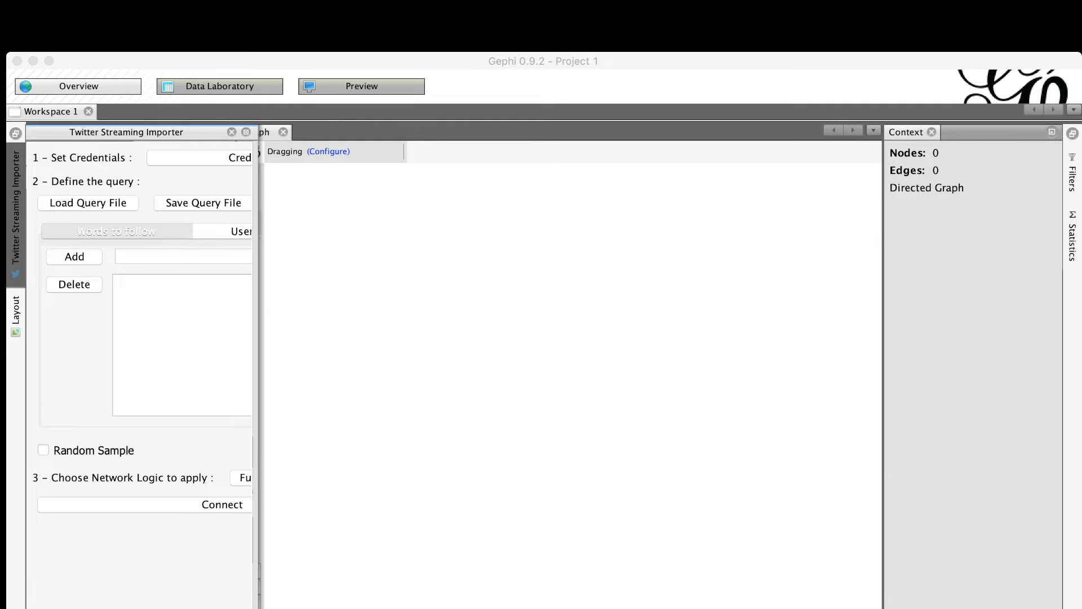
key(super+Tab)
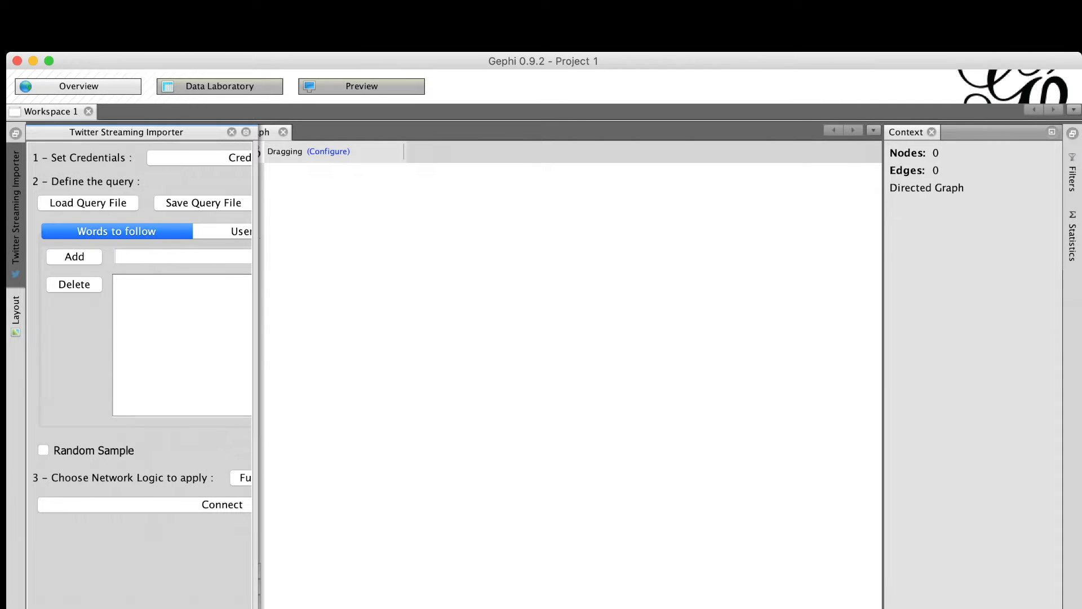
click(15, 215)
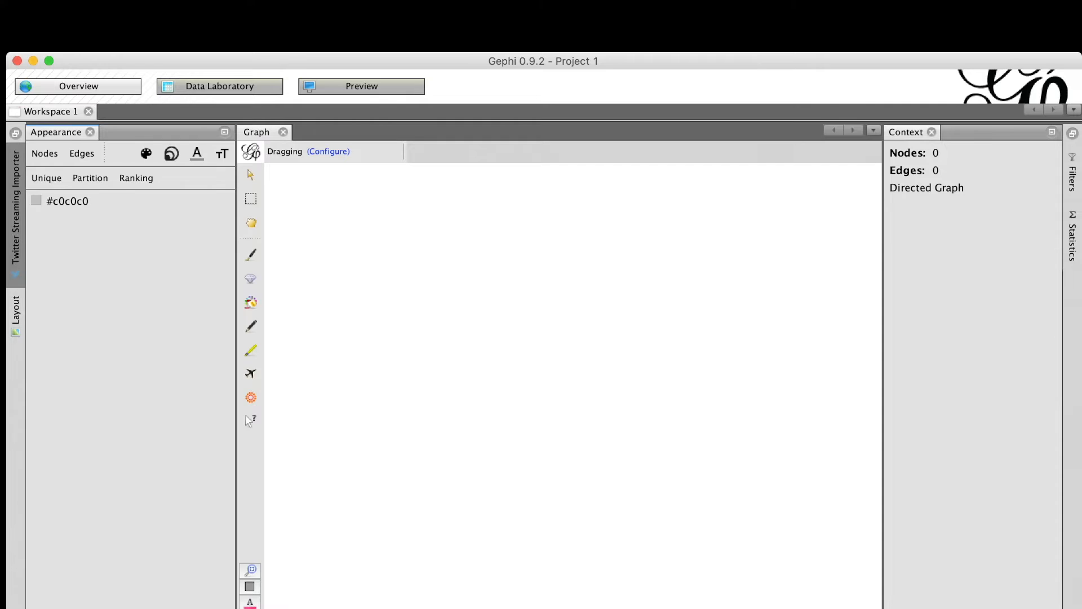
click(15, 214)
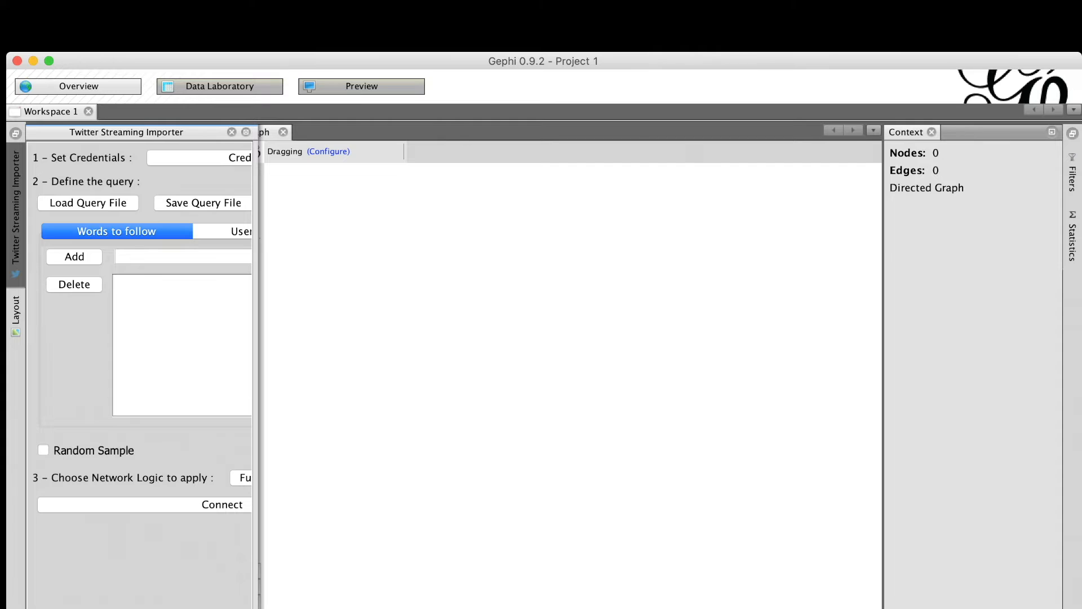
Add the hashtags #covid19 and #covidvaccine to the importer's words to follow
click(183, 256)
text(#covid)
text(19)
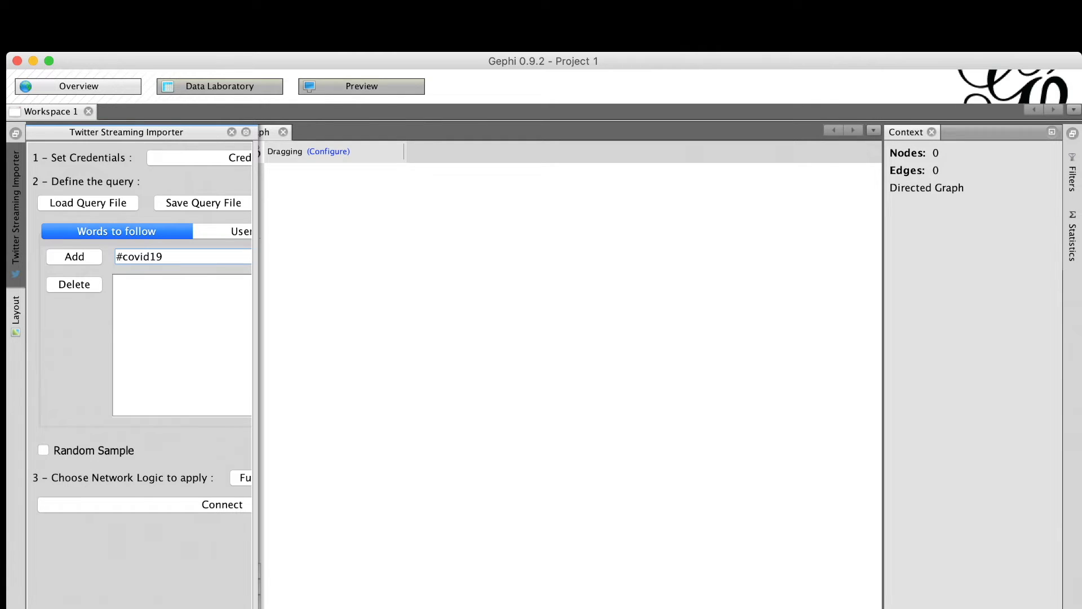
click(75, 257)
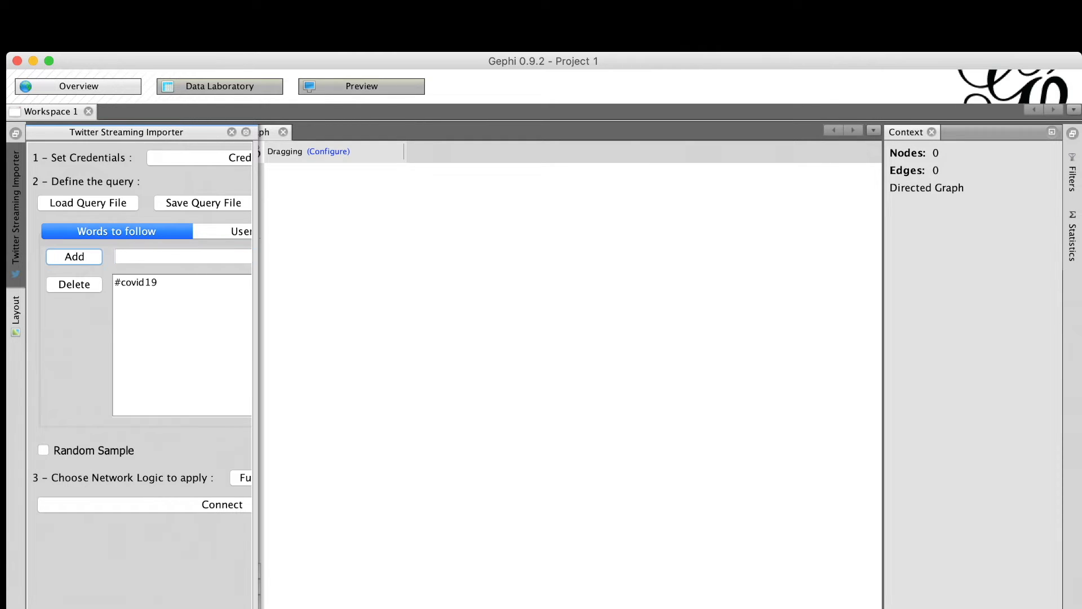
click(169, 257)
text(#cov)
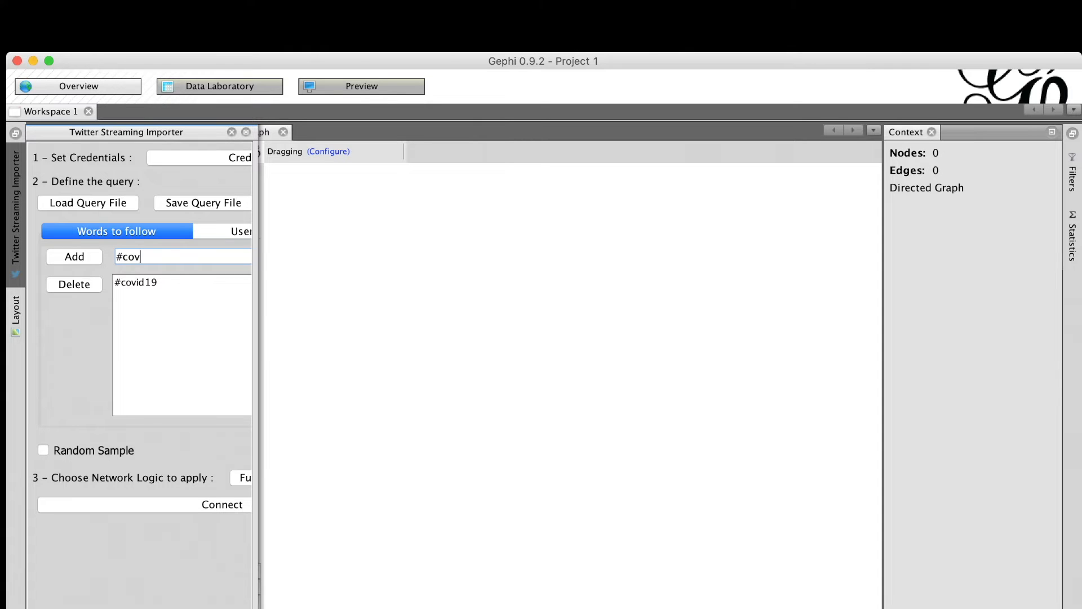
text(idvaccine)
click(74, 257)
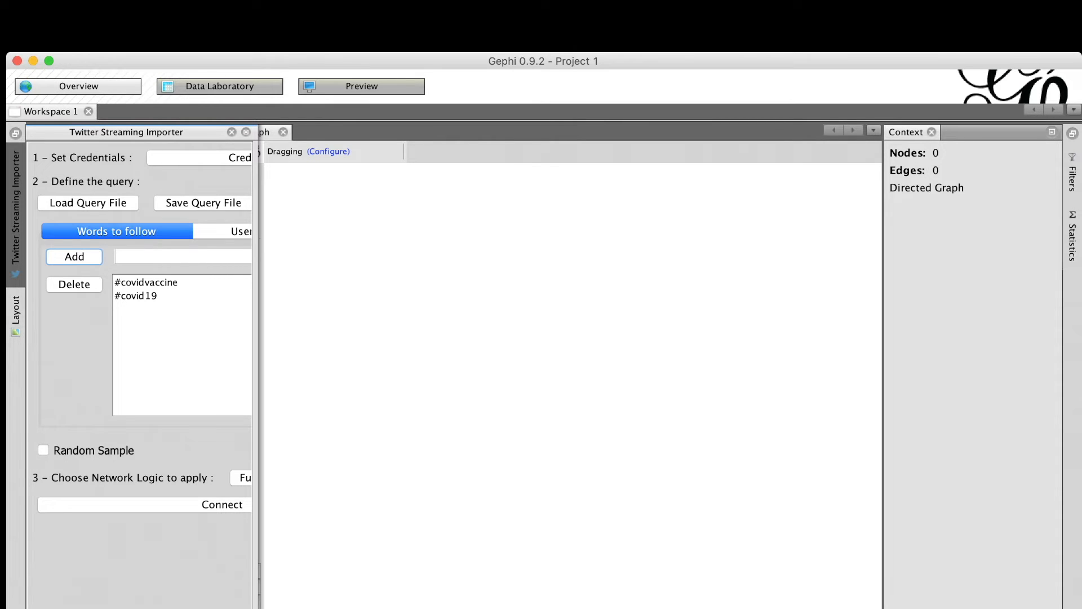
Set the importer's network logic to the user network and connect to start streaming tweets
click(241, 478)
click(243, 490)
click(222, 504)
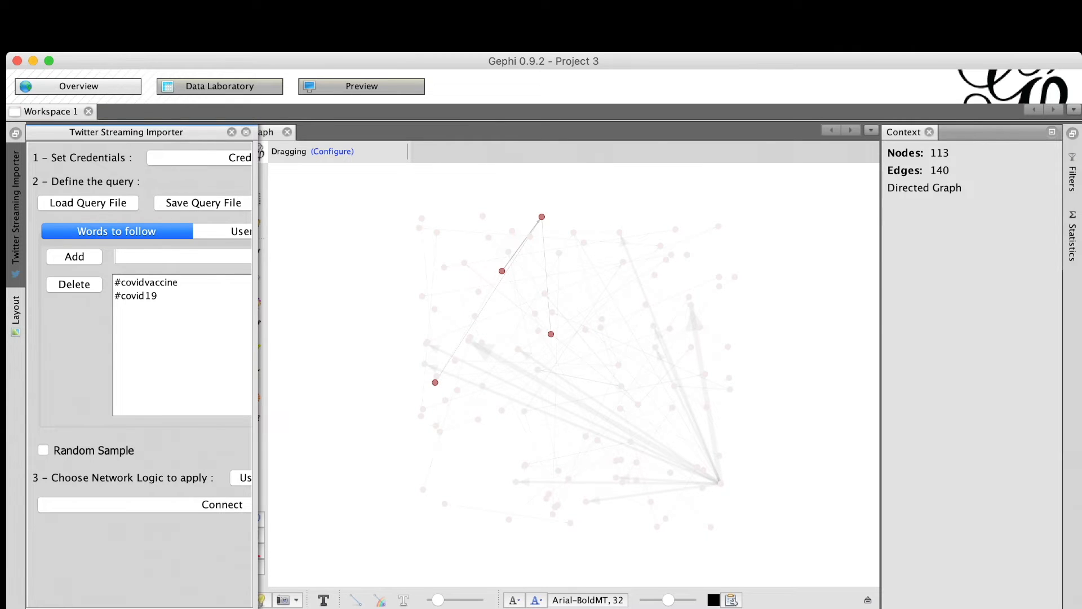
Examine the imported nodes and edges in the data tables, including edge source, target, kind and weight, and return to the graph overview
click(220, 85)
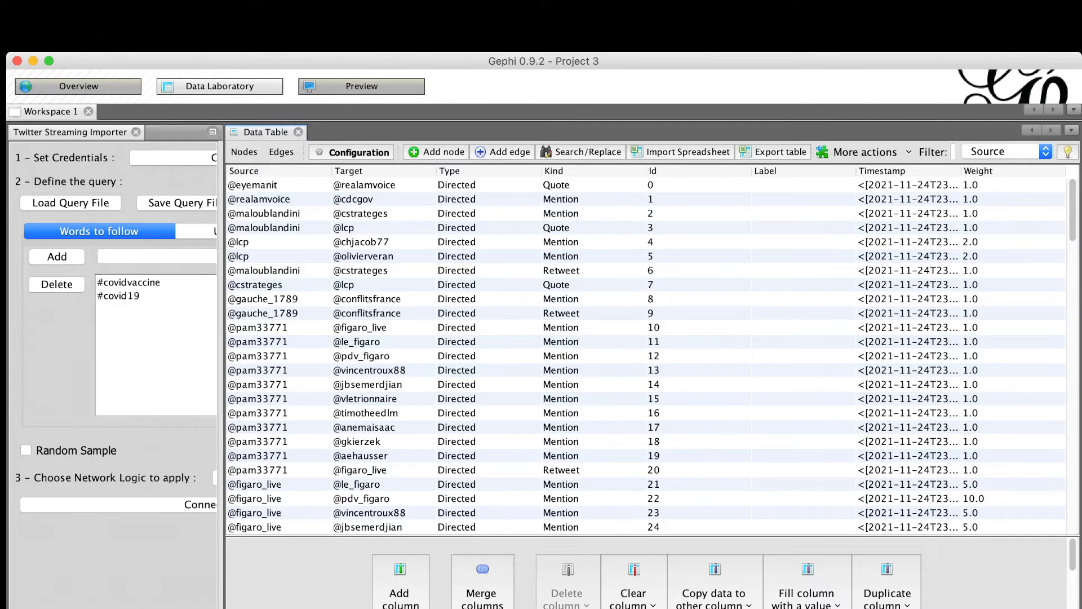
click(244, 152)
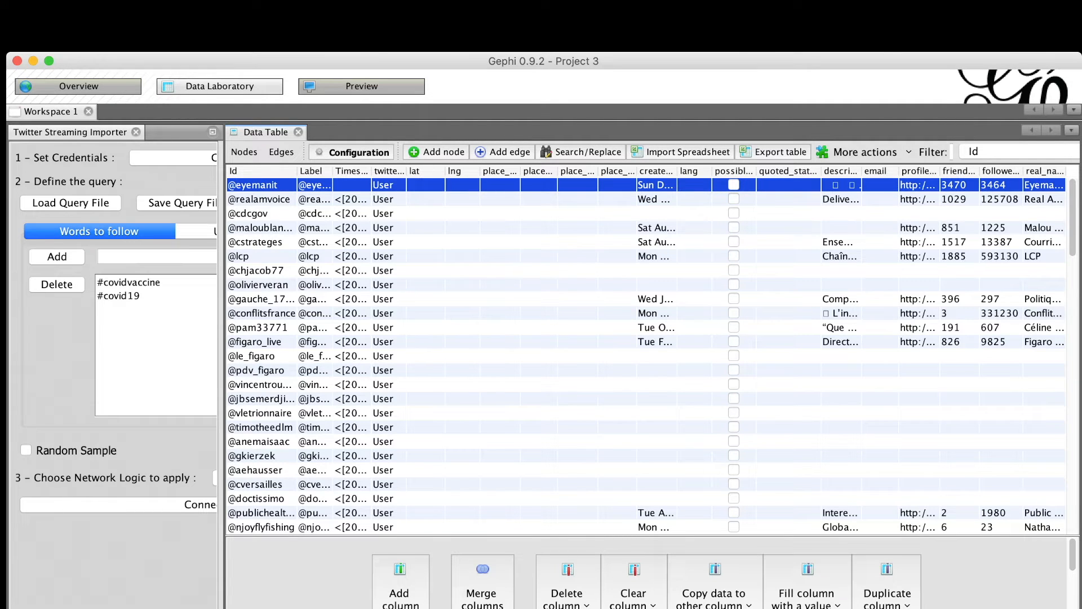
click(282, 152)
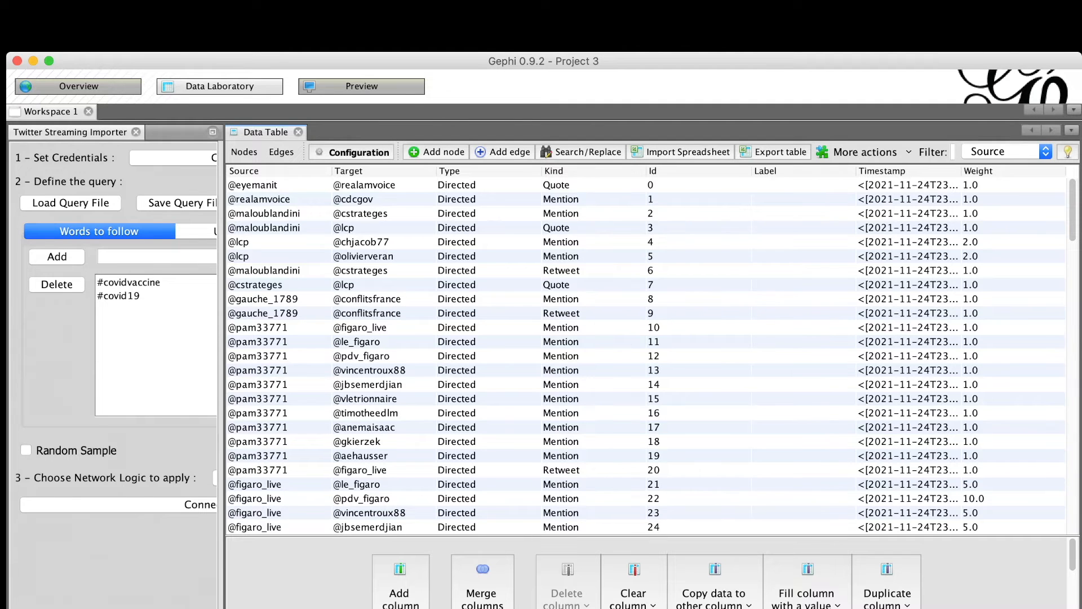
scroll(646, 355, down, 1)
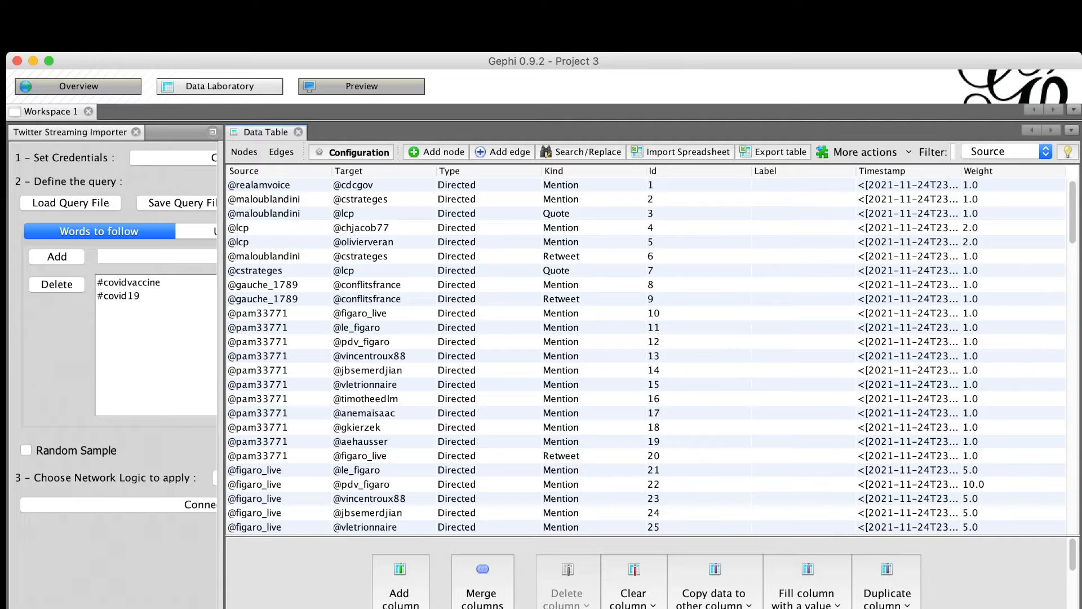
scroll(646, 355, down, 20)
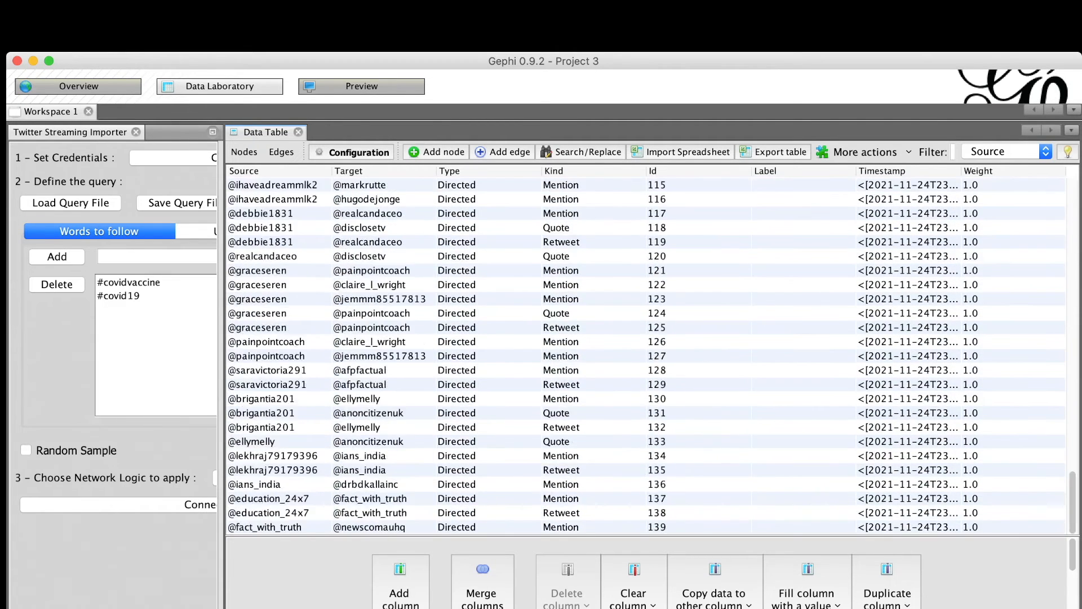
click(79, 86)
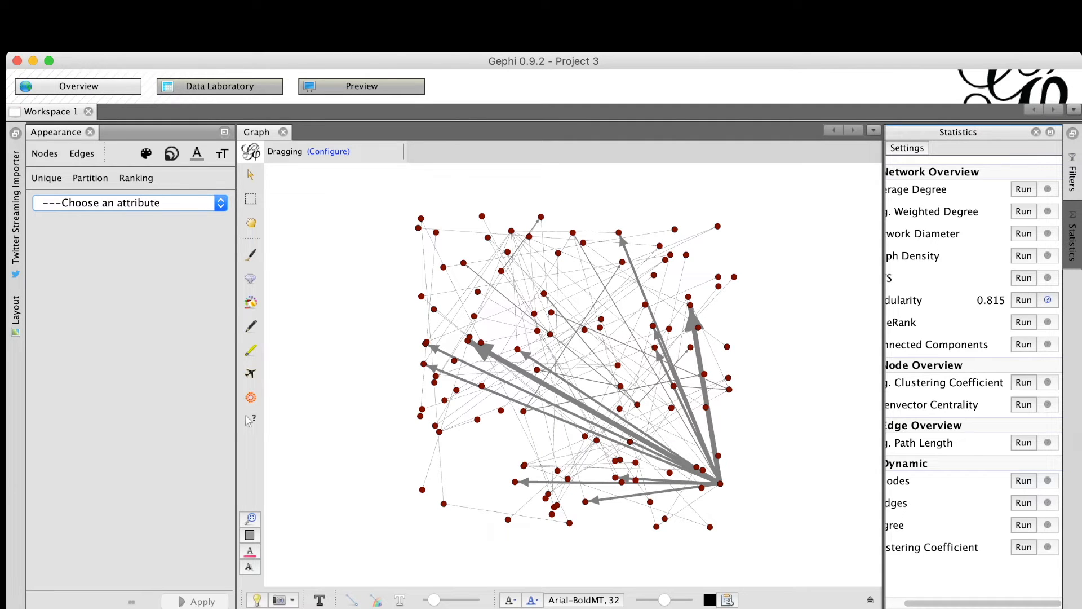
Run the Modularity statistic on the imported network and close its report
scroll(974, 372, left, 3)
scroll(974, 372, right, 3)
click(1024, 300)
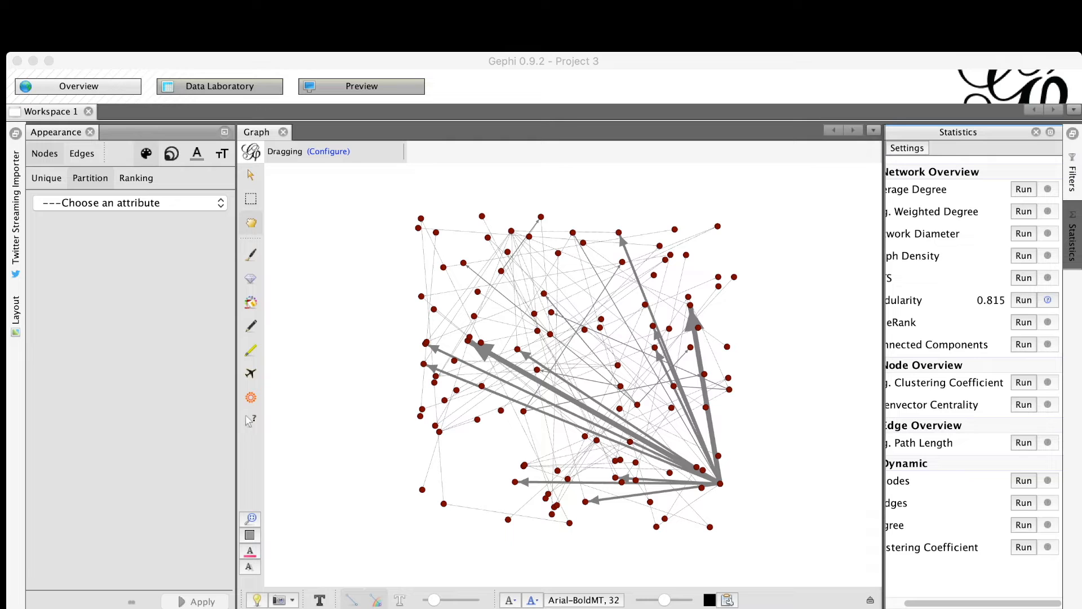
key(Return)
key(Escape)
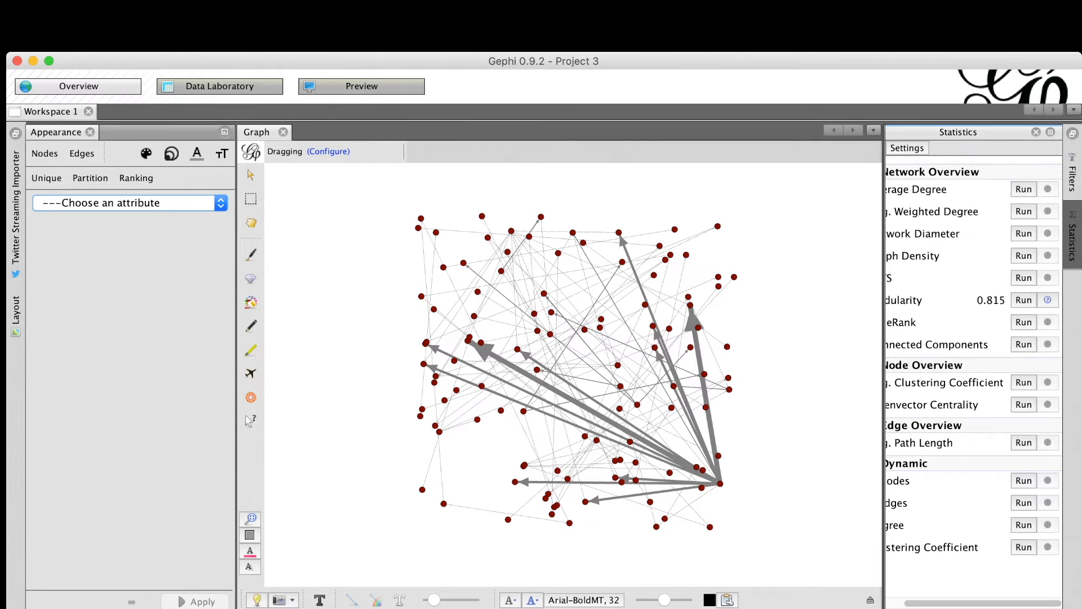
Colour the graph's nodes by the Modularity Class partition
click(130, 203)
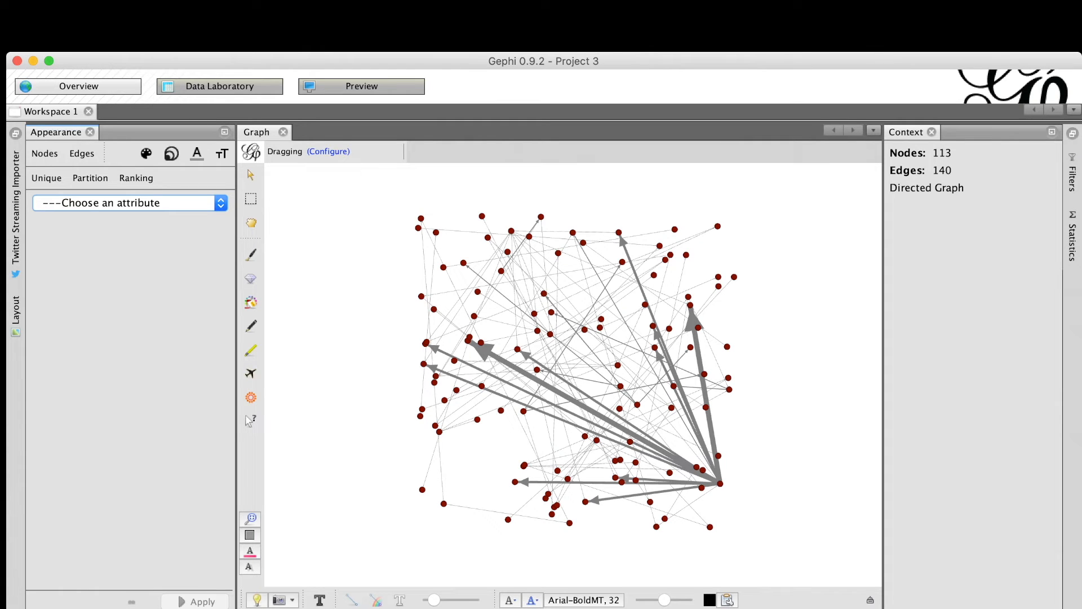
click(85, 217)
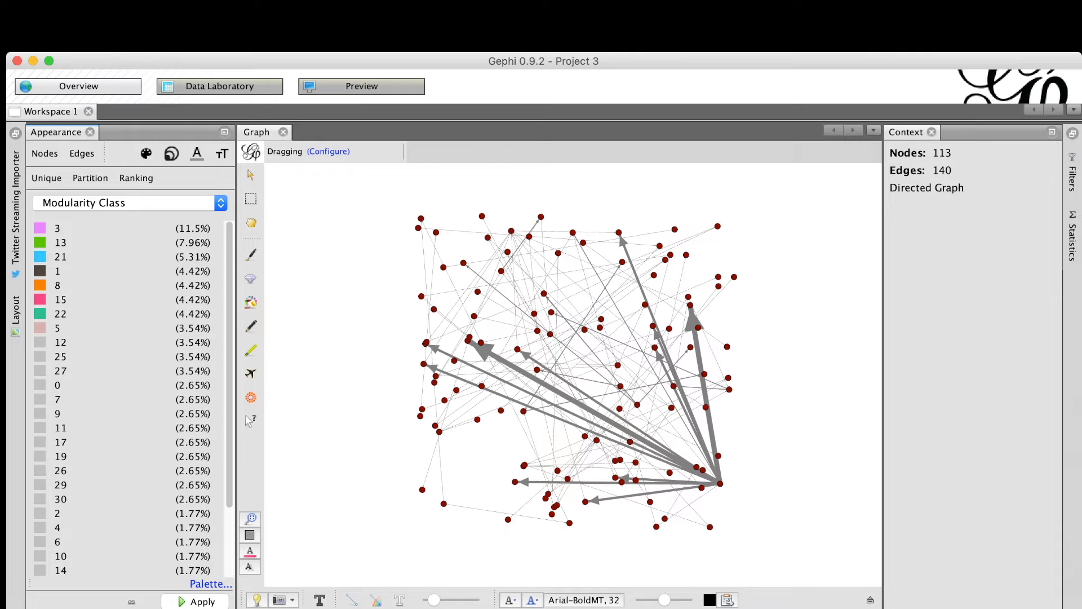
click(194, 602)
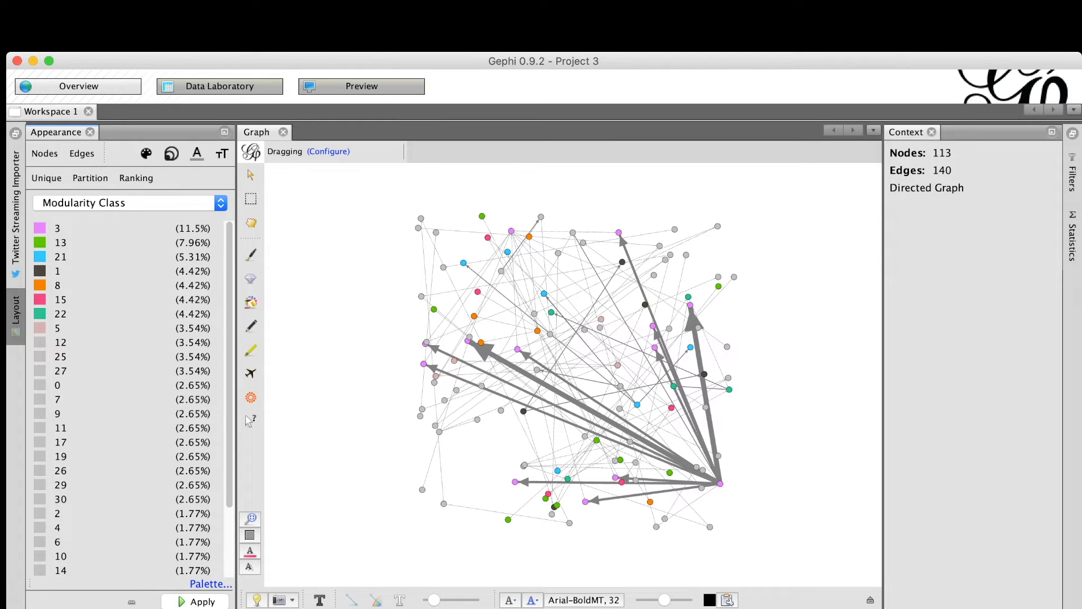
Run the Yifan Hu layout on the graph with its default properties and inspect the resulting arrangement
click(15, 313)
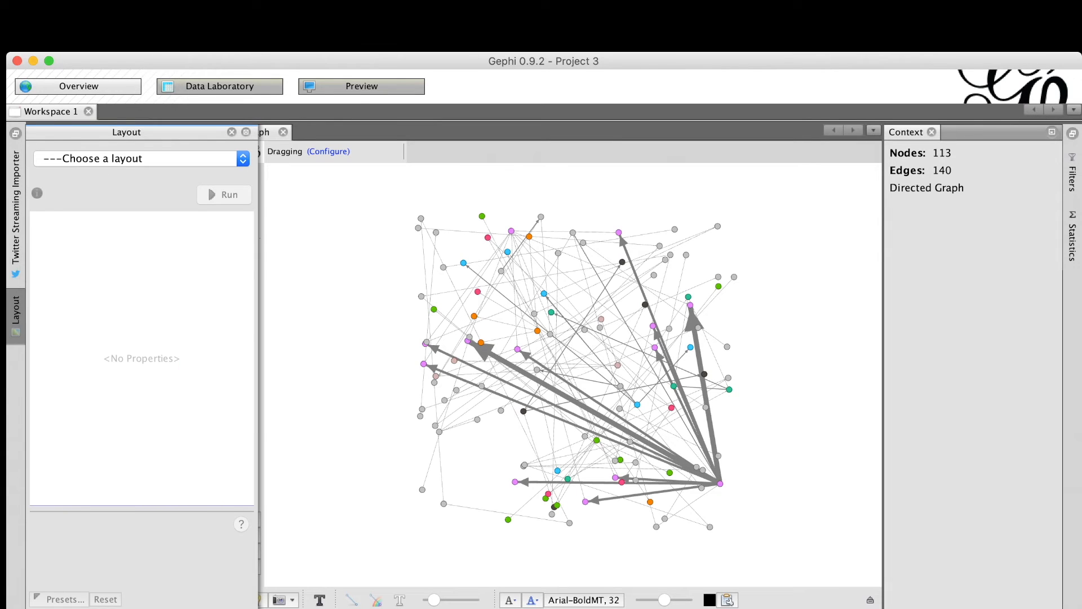
click(15, 313)
click(16, 313)
click(243, 159)
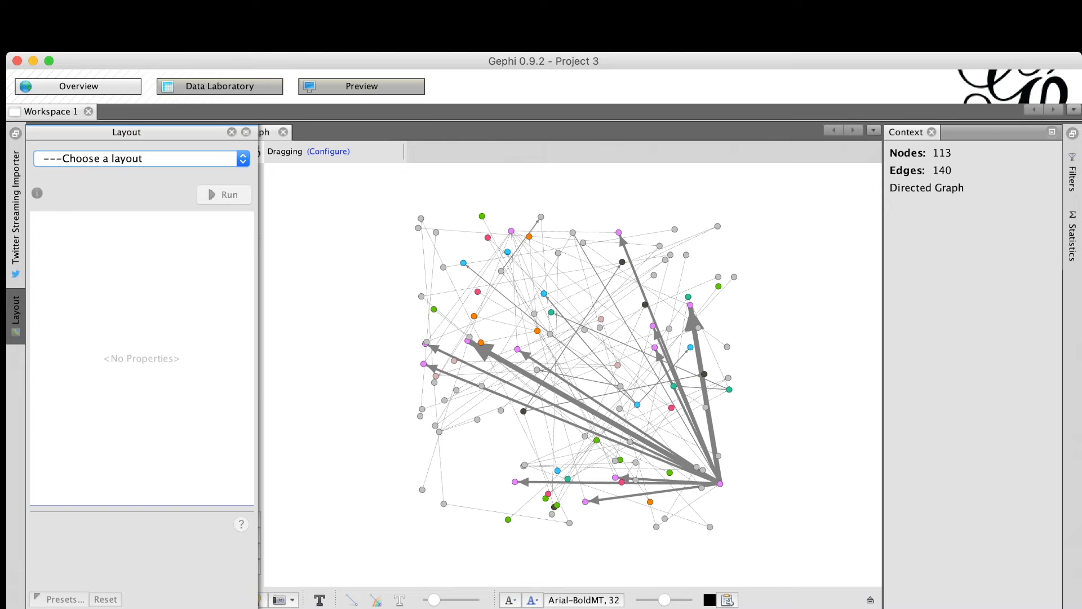
click(65, 324)
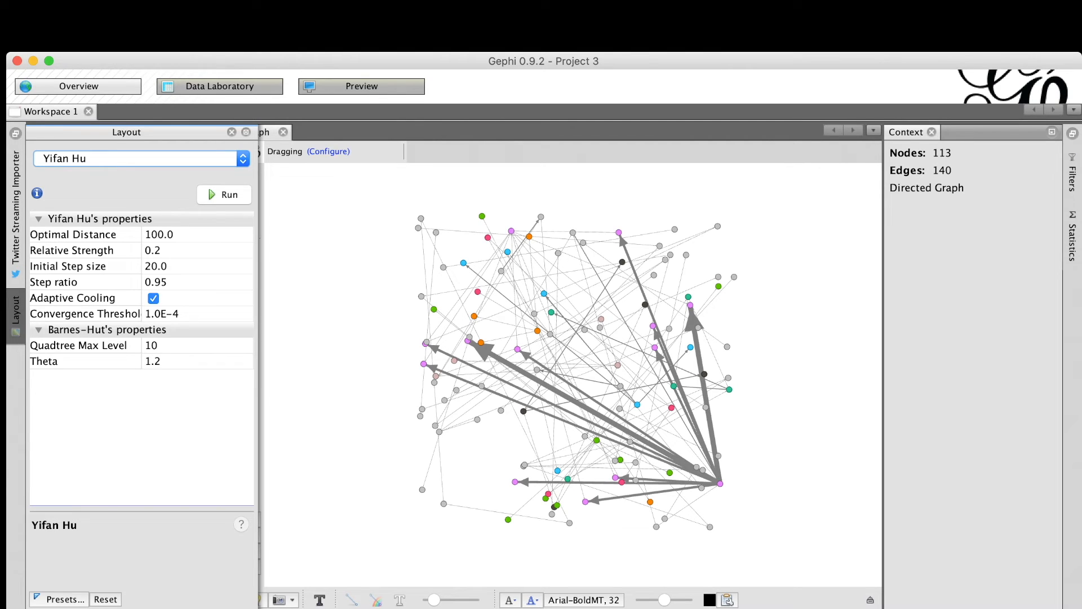
click(224, 194)
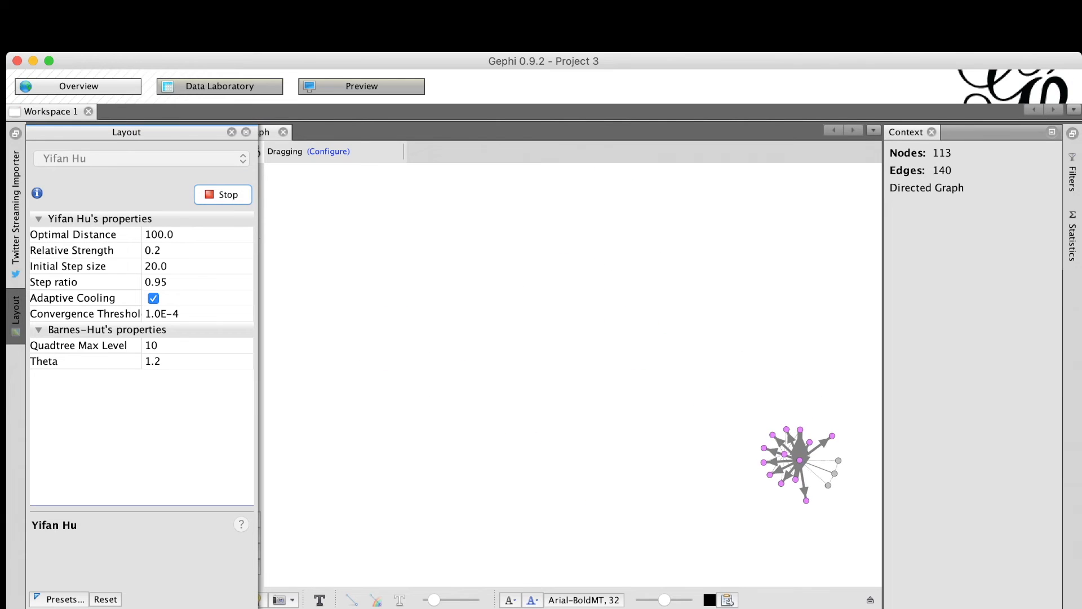
scroll(475, 392, up, 3)
scroll(475, 391, down, 10)
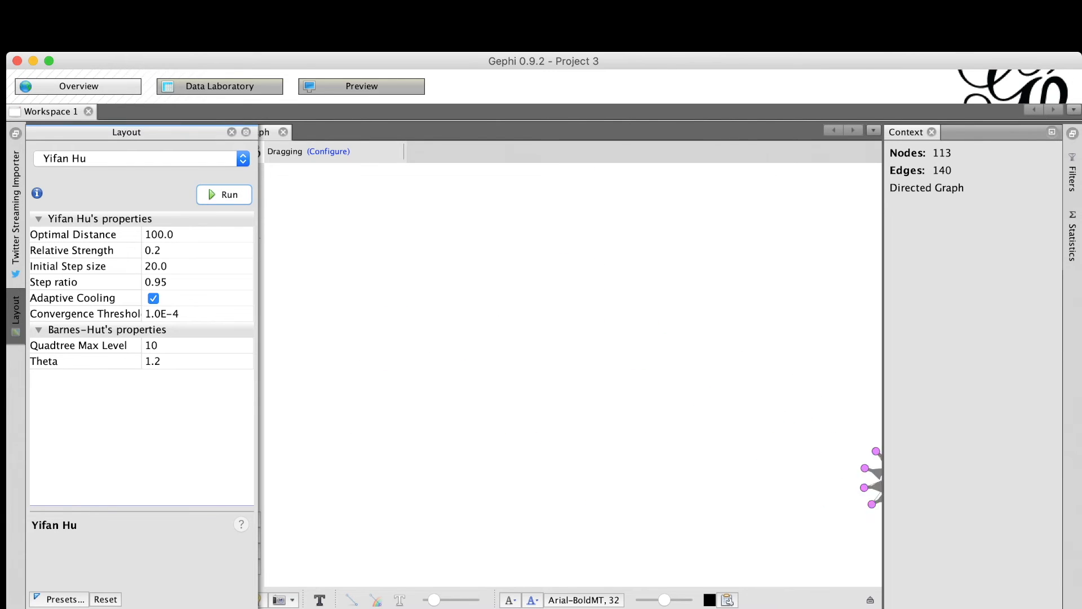
scroll(476, 392, down, 1)
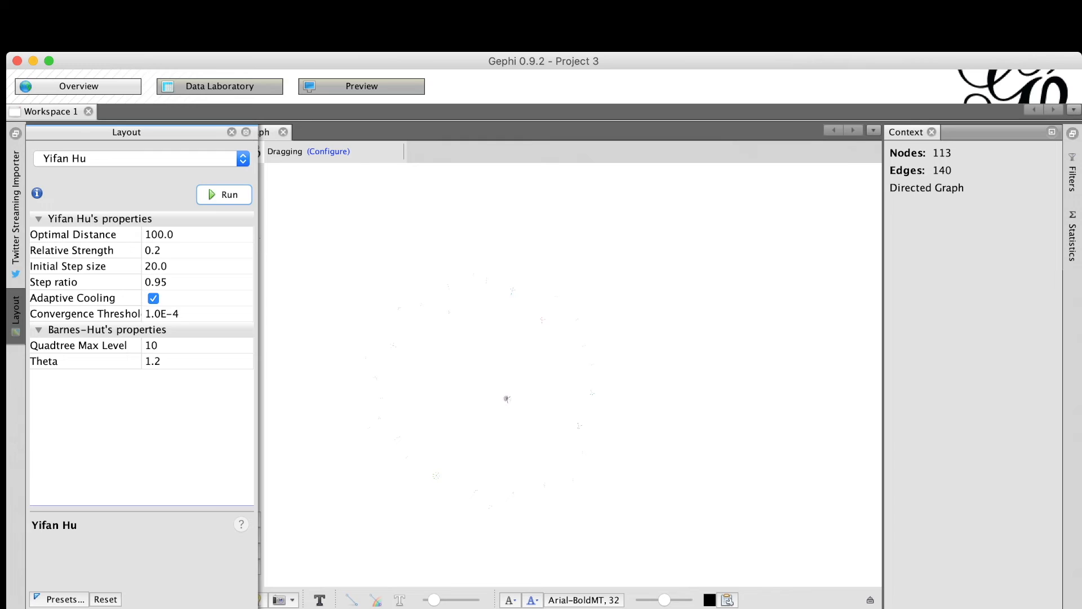
scroll(573, 435, up, 5)
scroll(573, 435, up, 3)
scroll(574, 435, down, 2)
Run the Fruchterman Reingold layout with area 10000, gravity 10 and speed 1, and centre the graph in view
click(141, 158)
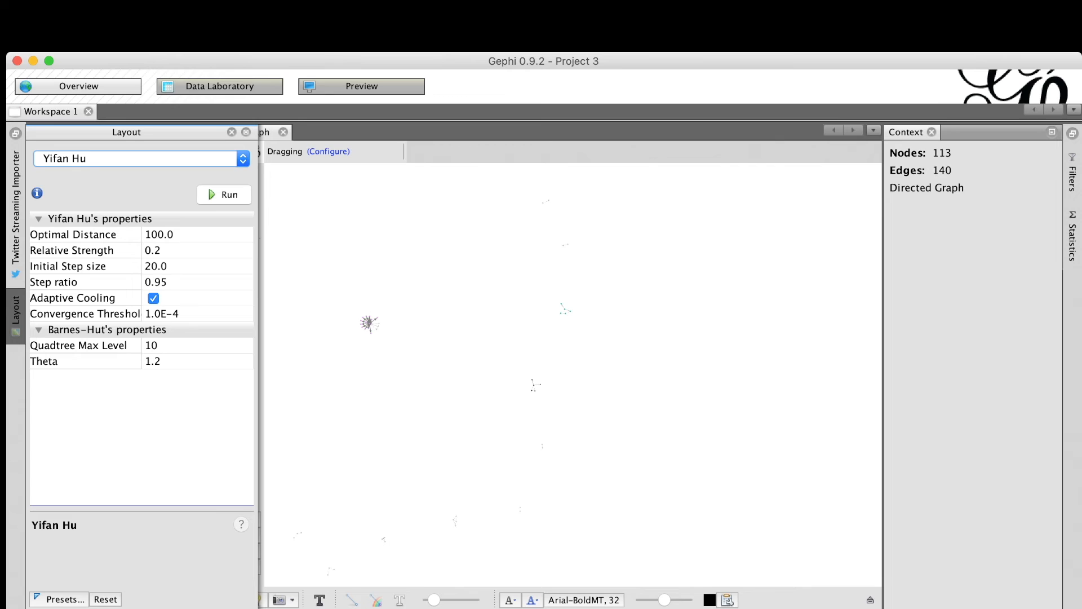
click(98, 158)
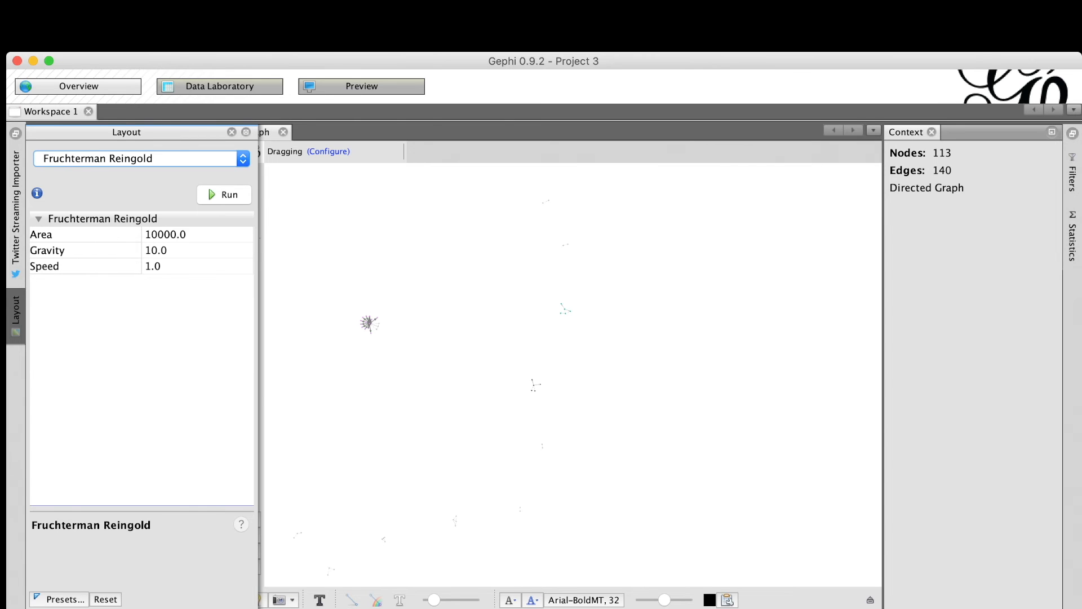
click(224, 194)
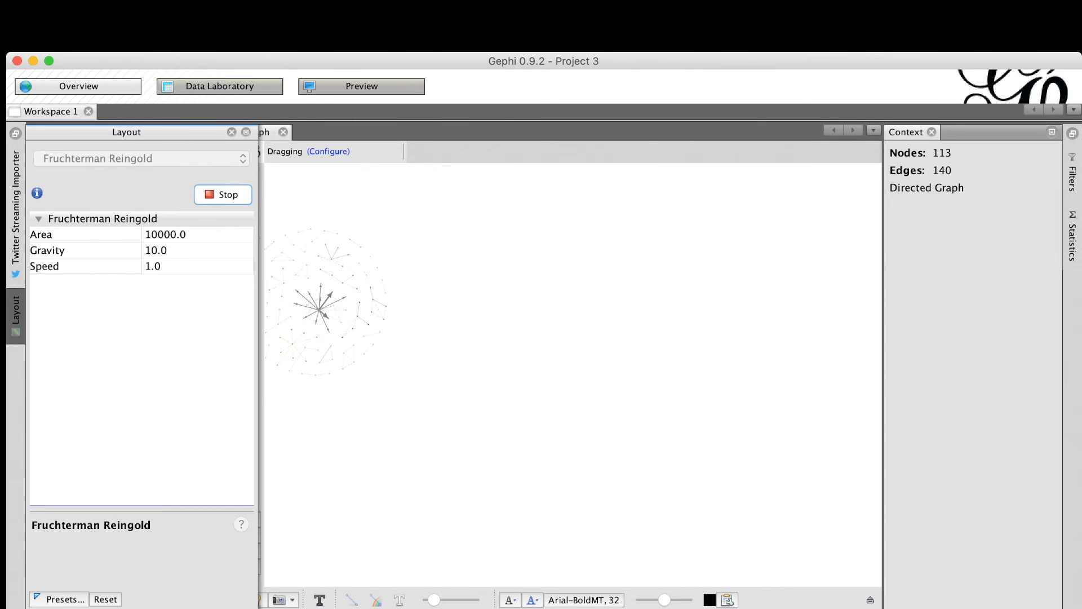
scroll(358, 293, up, 5)
scroll(358, 293, down, 4)
click(358, 293)
drag(358, 299, 789, 366)
scroll(778, 367, up, 5)
scroll(778, 366, down, 3)
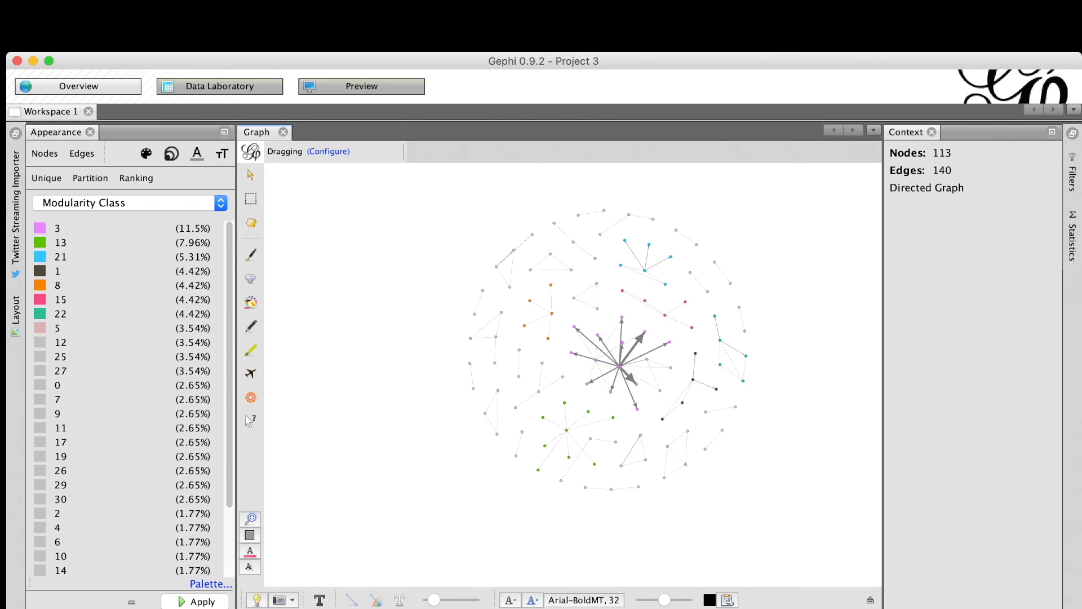
Rerun the Modularity statistic on the network and close its report
mouse_move(1072, 237)
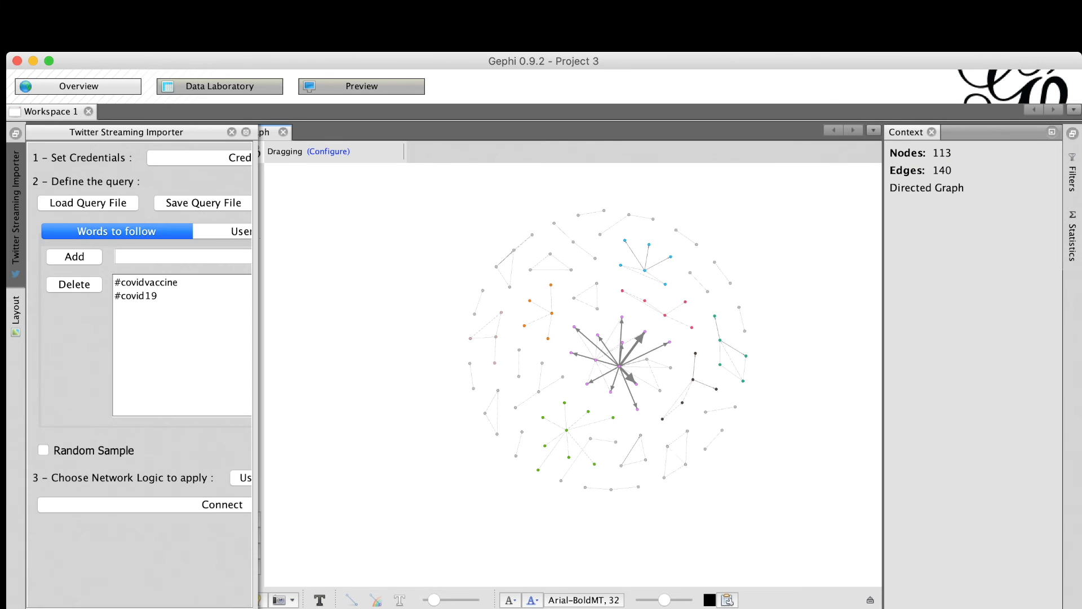
click(1073, 237)
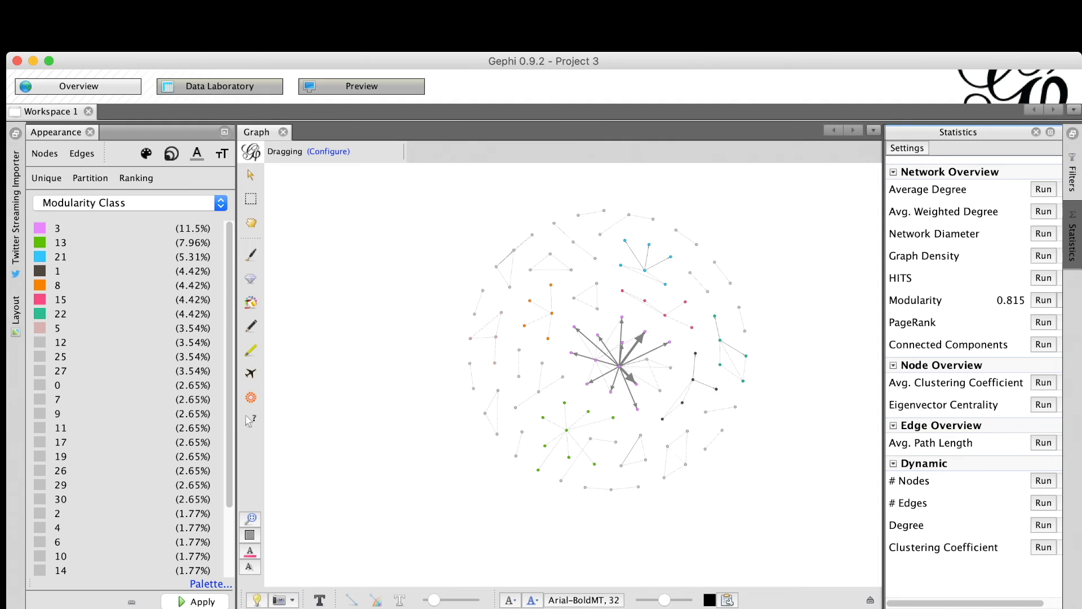
click(1043, 300)
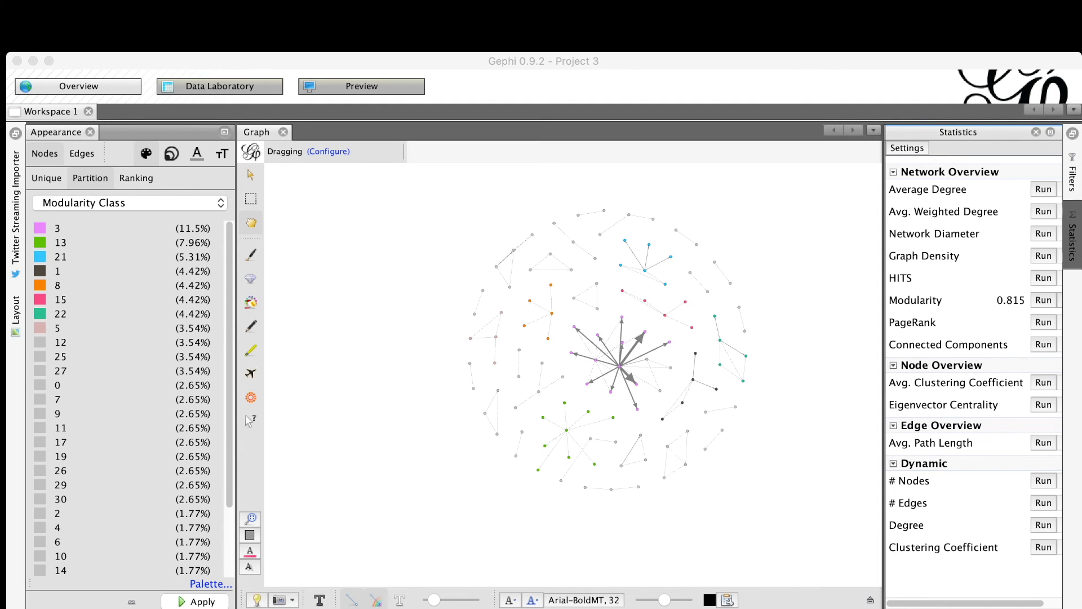
key(Return)
key(Escape)
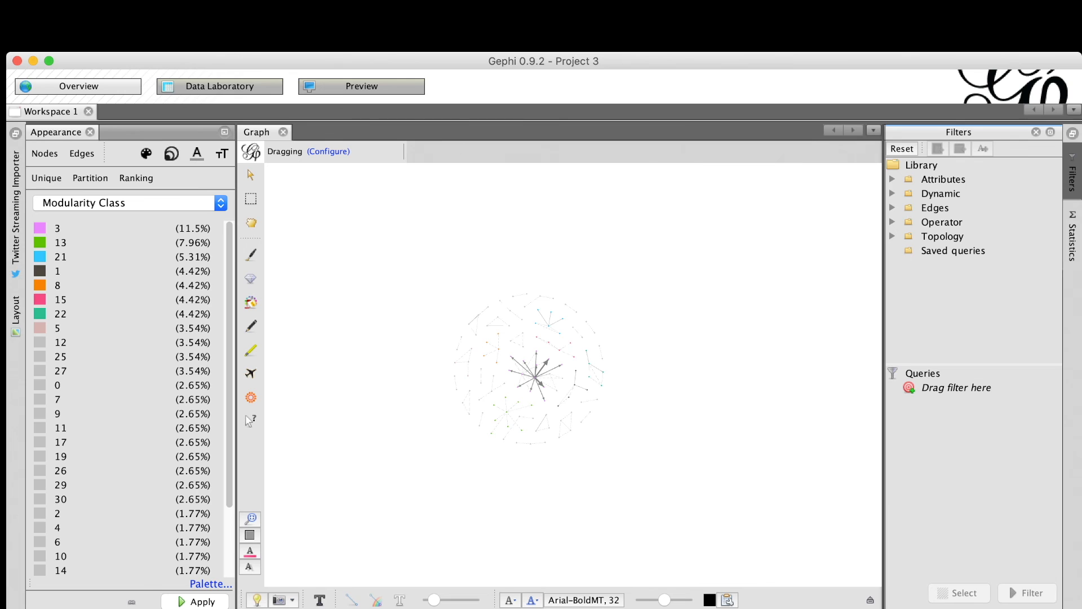
Review the available network statistics and open the dynamic # Nodes statistic, leaving its dialog again
click(1072, 237)
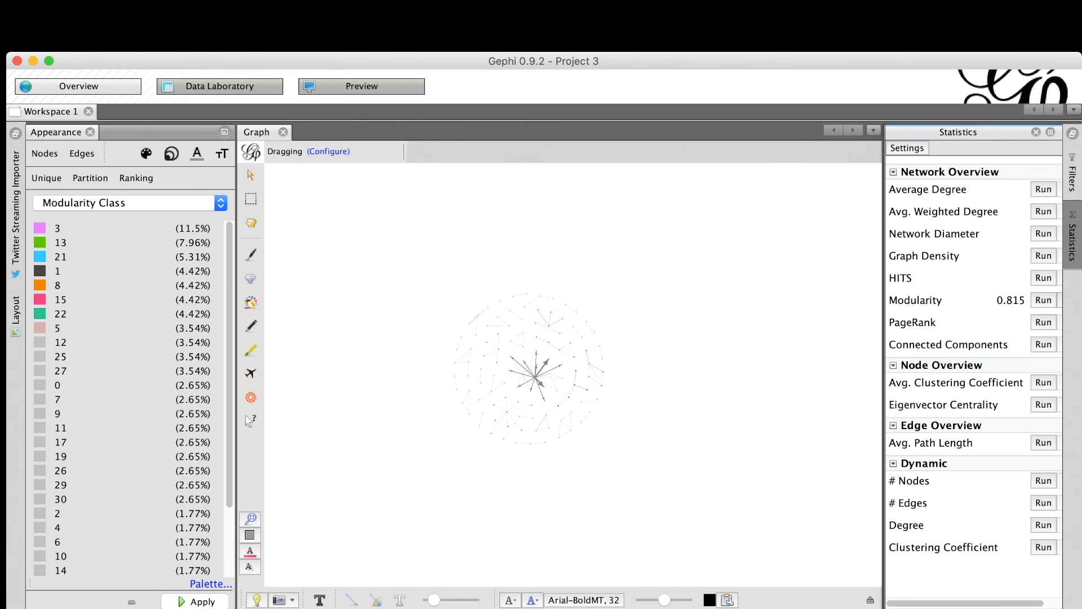
scroll(974, 387, right, 3)
scroll(974, 388, left, 3)
scroll(974, 387, right, 3)
scroll(974, 387, left, 3)
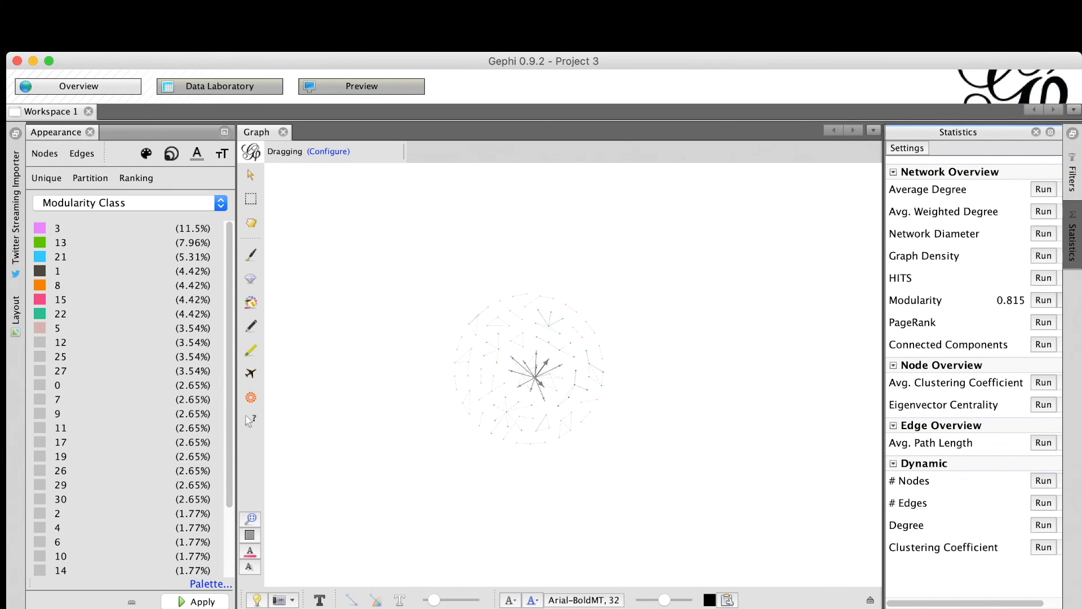
click(1043, 481)
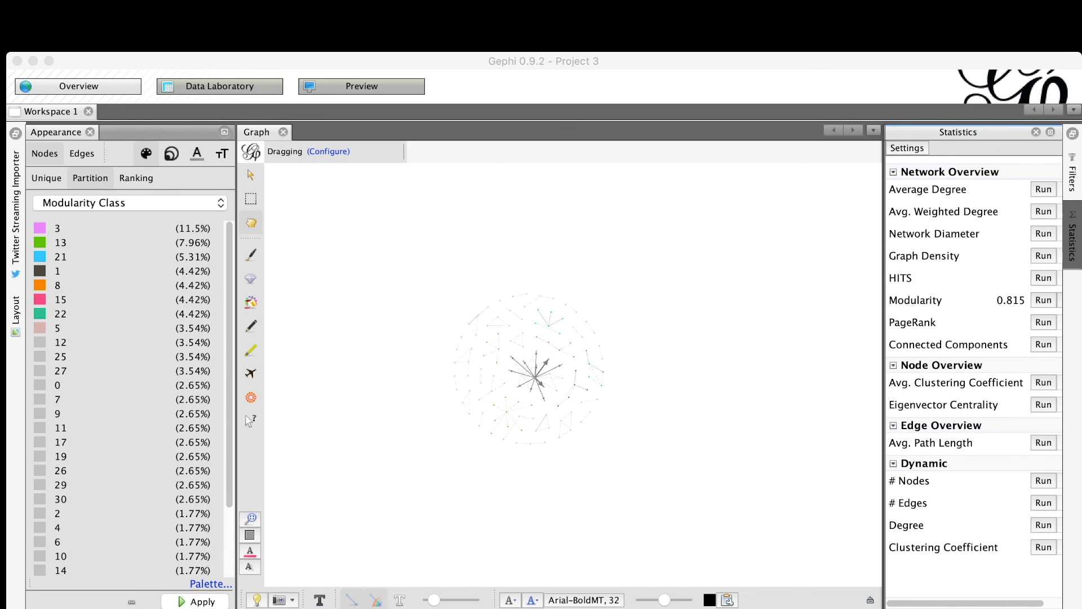
key(super+Tab)
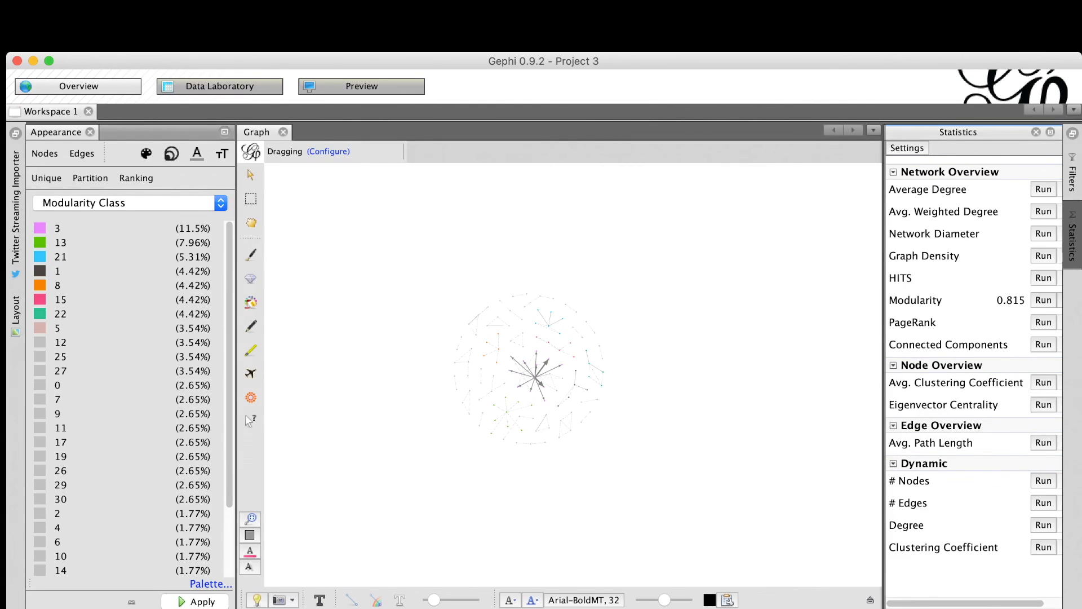
Examine the edge records in the Data Laboratory and return to the coloured graph in the Overview
click(220, 86)
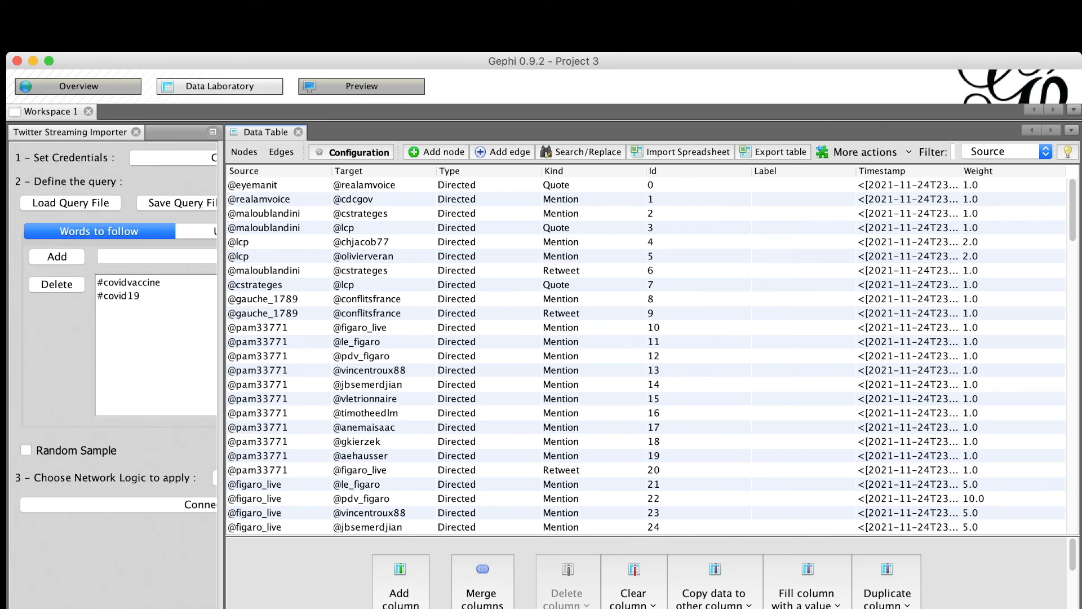
click(78, 86)
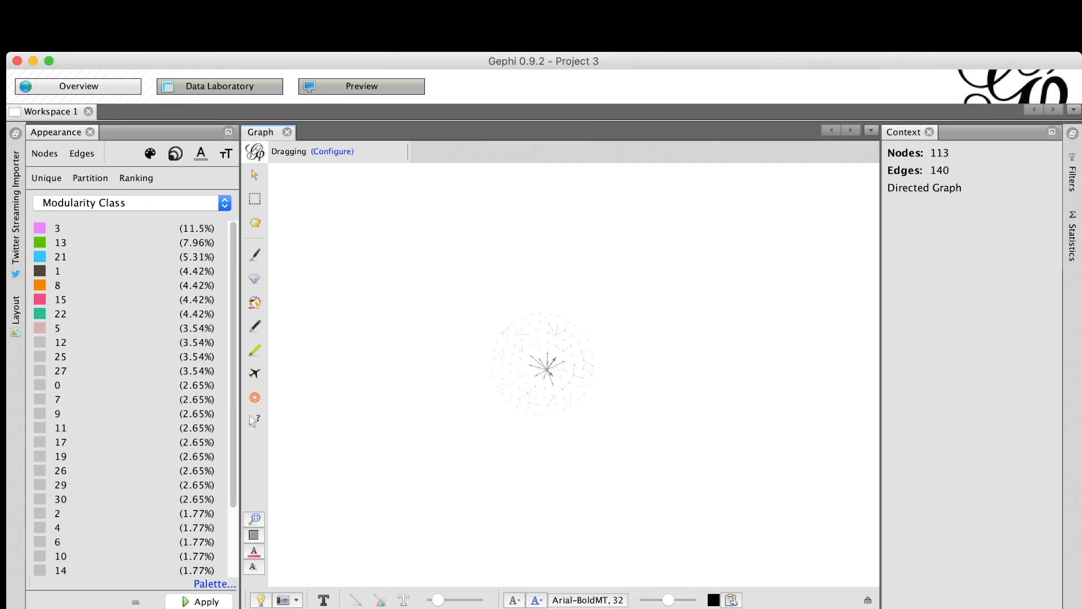
scroll(570, 353, up, 5)
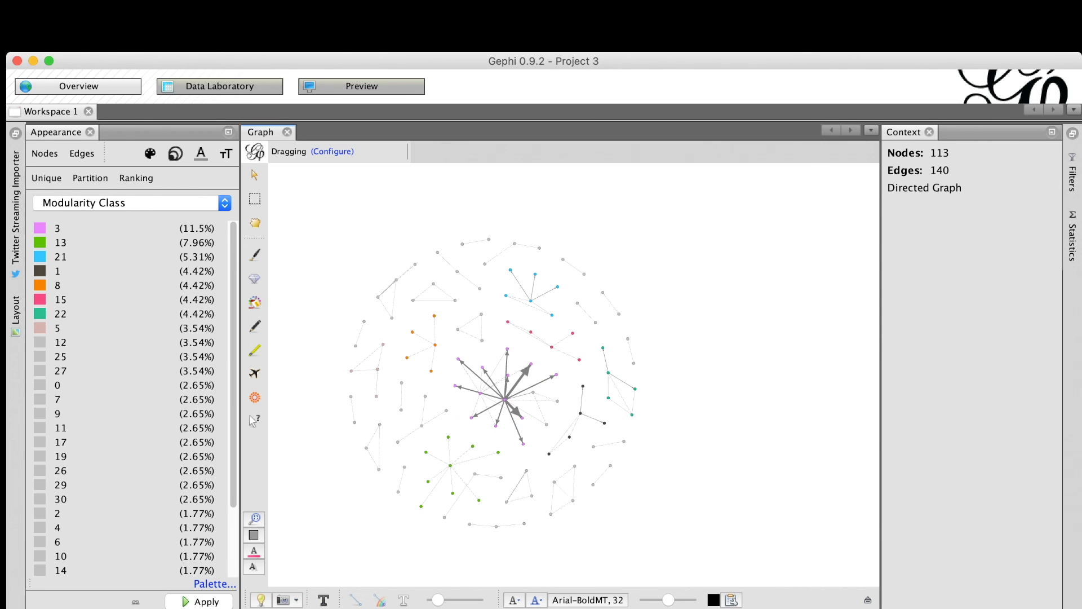
scroll(570, 352, down, 4)
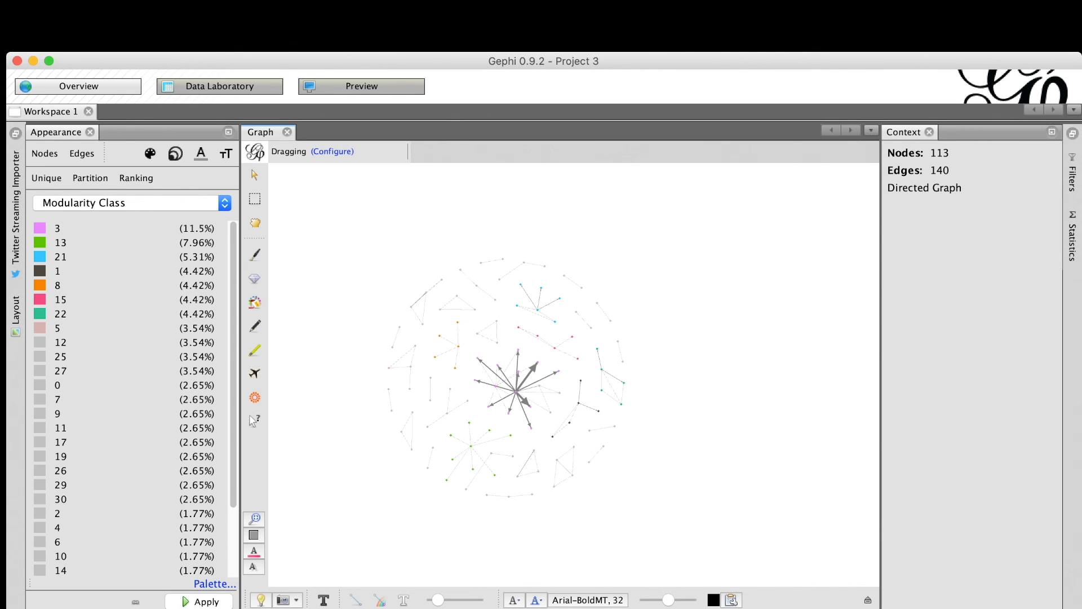